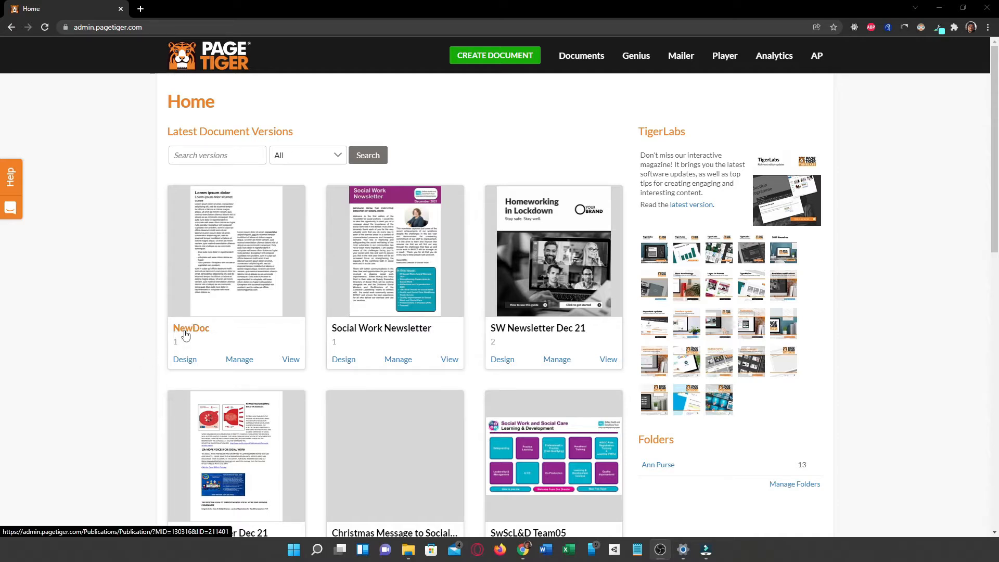
- Open the NewDoc design and draw an image panel about 259 by 184 in the empty space above the second column's text
{"action": "left_click", "coordinate": [186, 362]}
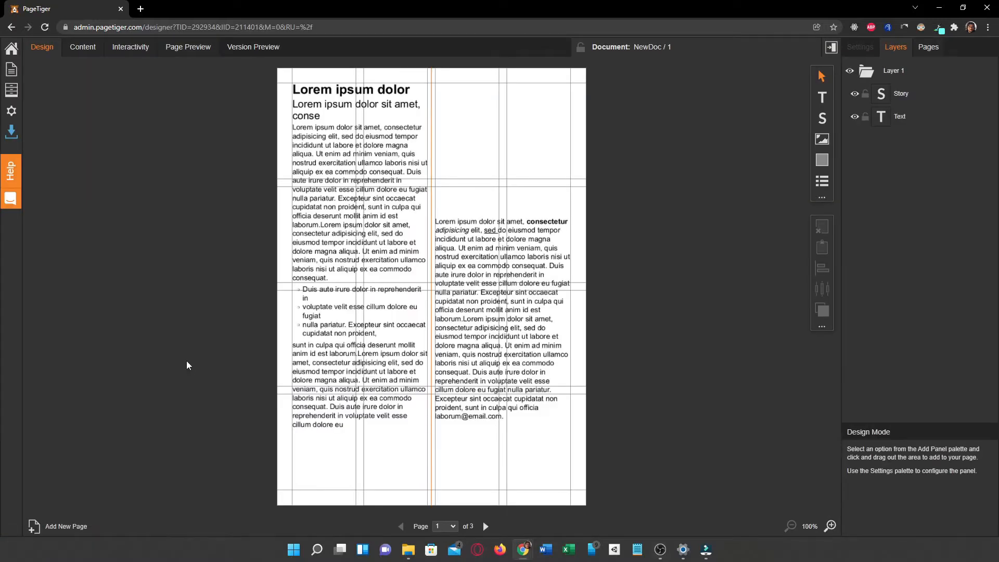
{"action": "left_click", "coordinate": [352, 266]}
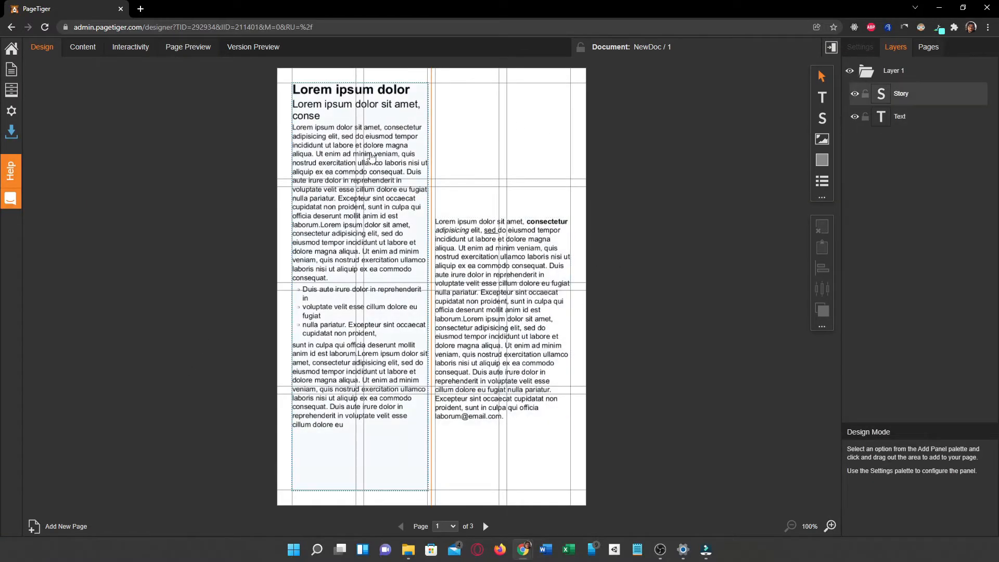
{"action": "left_click", "coordinate": [451, 304]}
{"action": "left_click", "coordinate": [822, 142]}
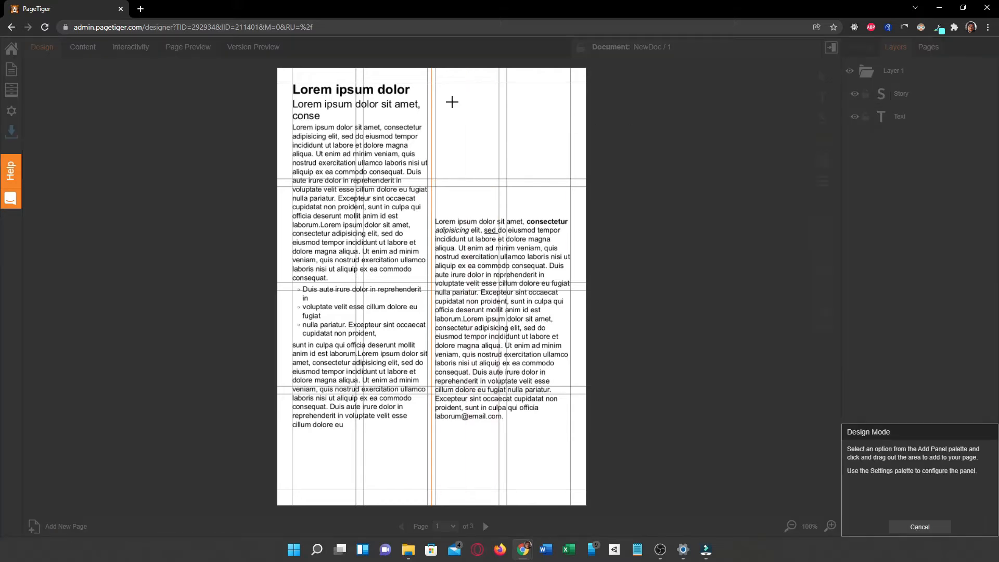
{"action": "left_click_drag", "start_coordinate": [435, 84], "coordinate": [562, 173]}
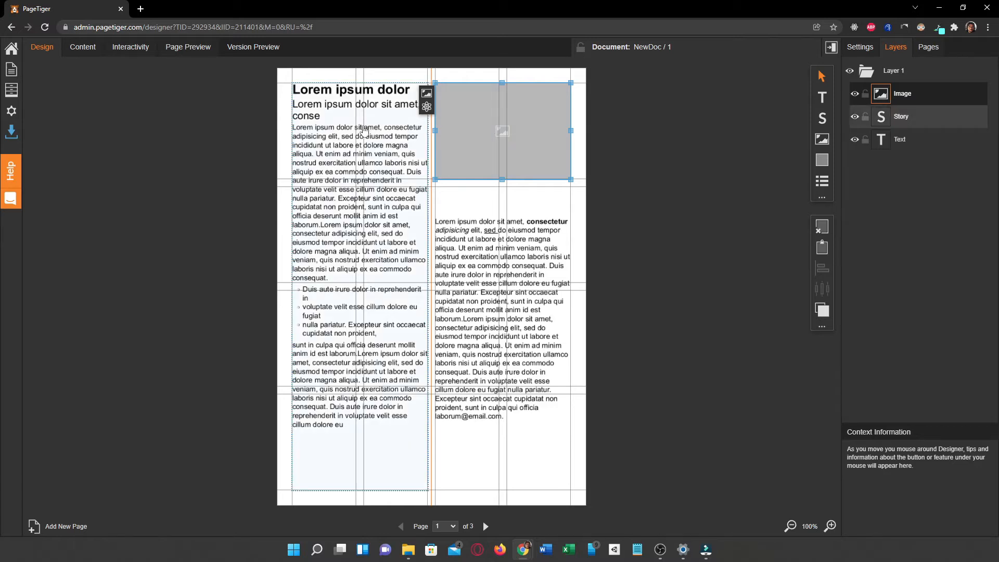
- Browse My Images for the new panel and upload LayoutLibraryTutorial.png to the library
{"action": "left_click", "coordinate": [426, 98]}
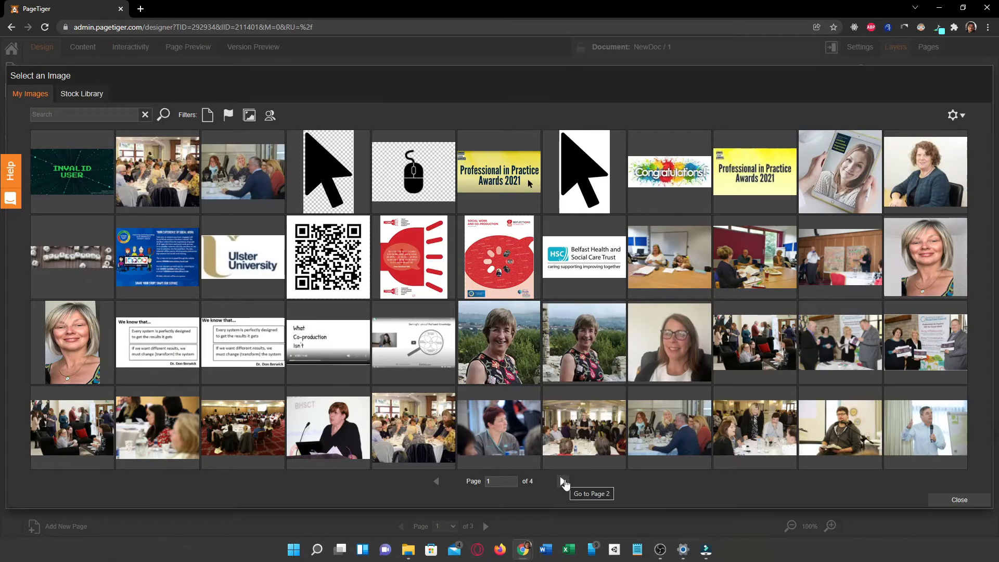
{"action": "left_click", "coordinate": [563, 481]}
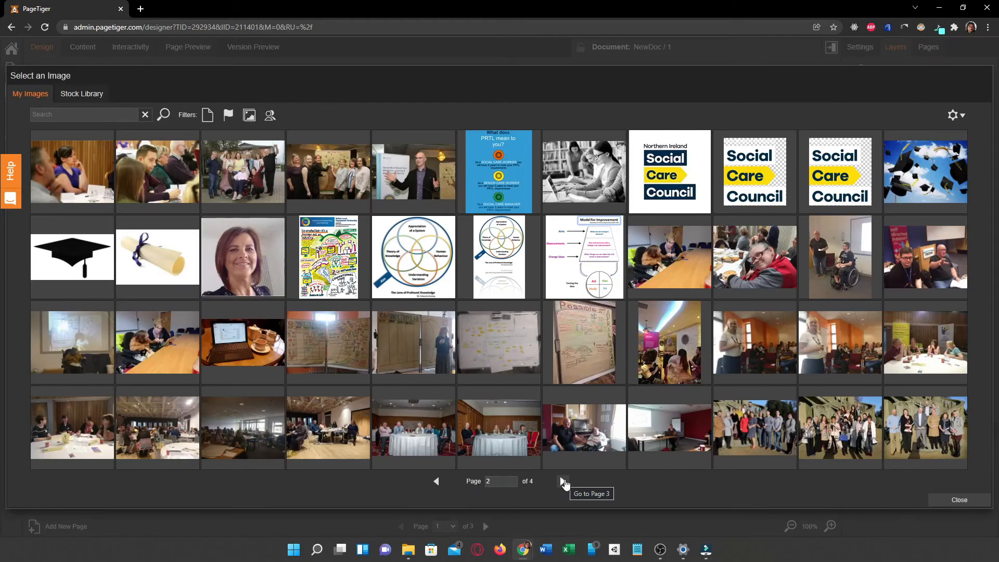
{"action": "left_click", "coordinate": [564, 483]}
{"action": "left_click", "coordinate": [564, 482]}
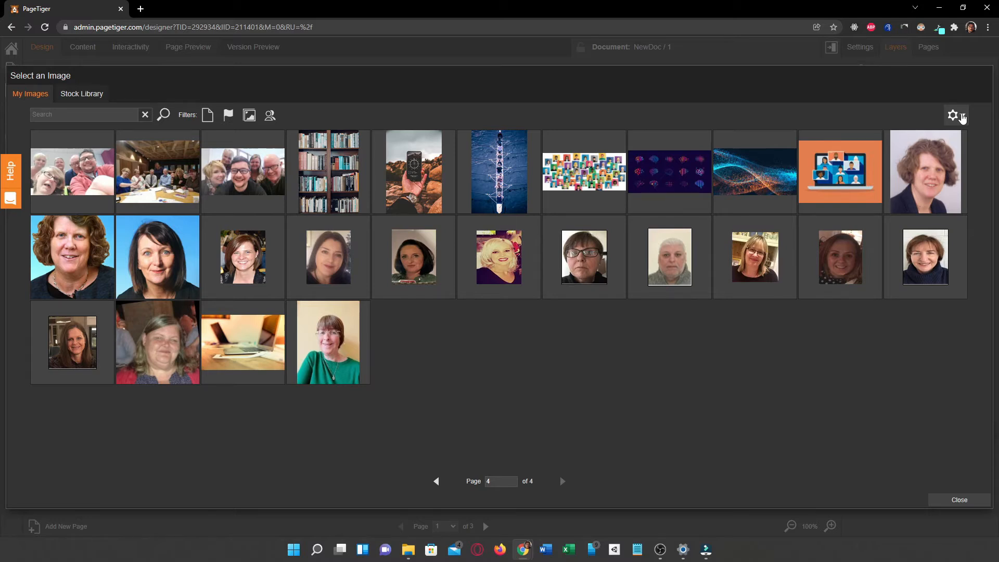
{"action": "left_click", "coordinate": [962, 118]}
{"action": "left_click", "coordinate": [960, 118]}
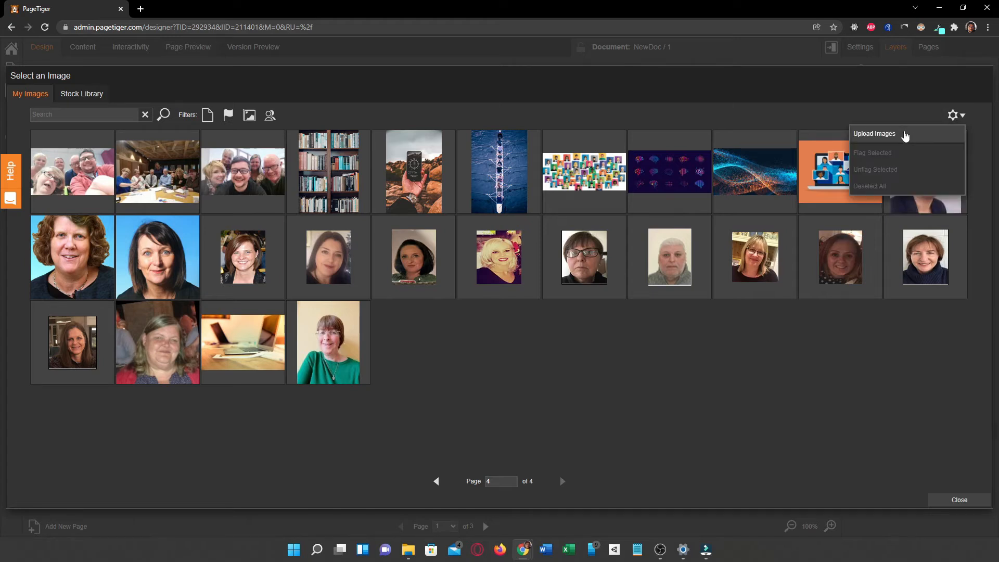
{"action": "left_click", "coordinate": [903, 137]}
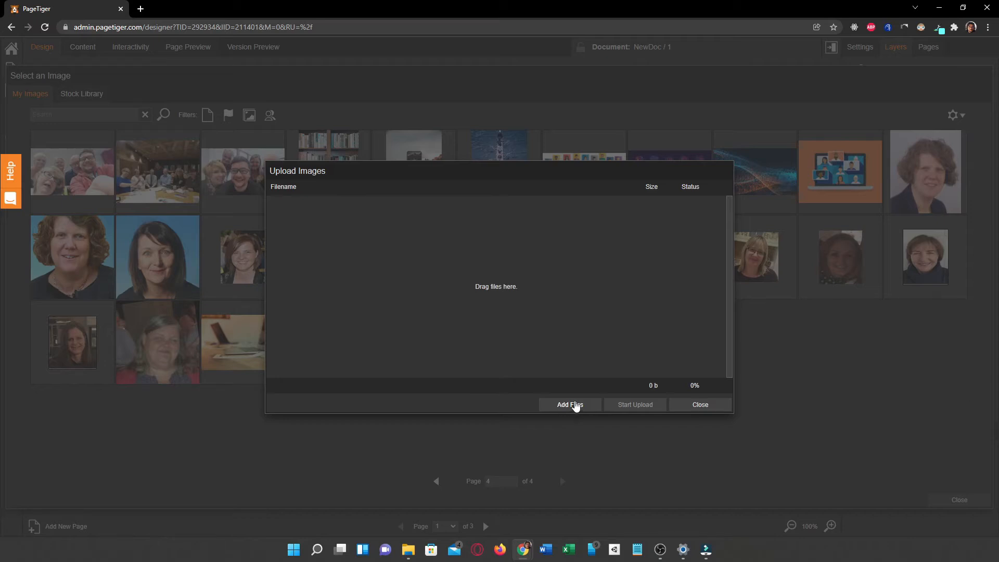
{"action": "left_click", "coordinate": [569, 406]}
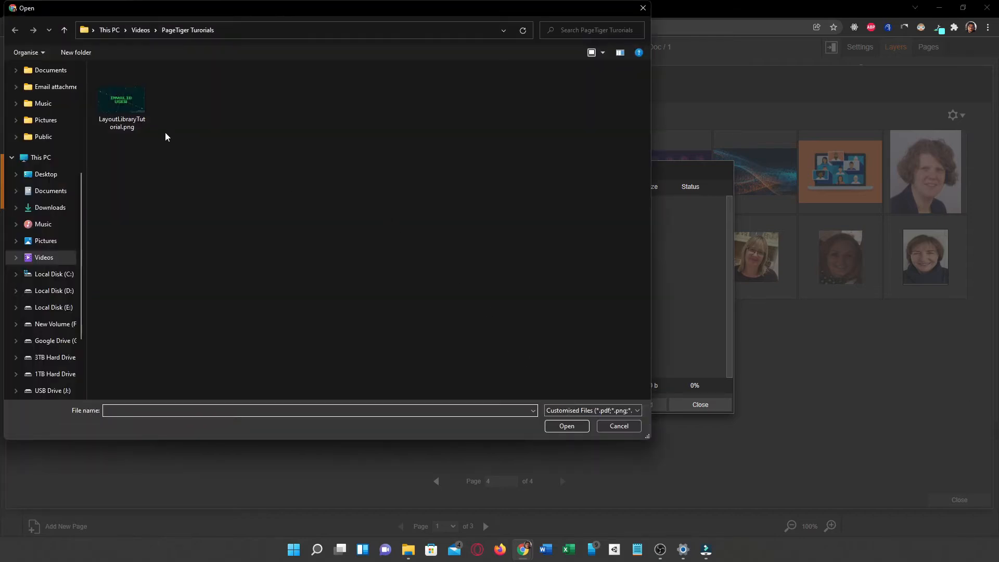
{"action": "left_click", "coordinate": [117, 103]}
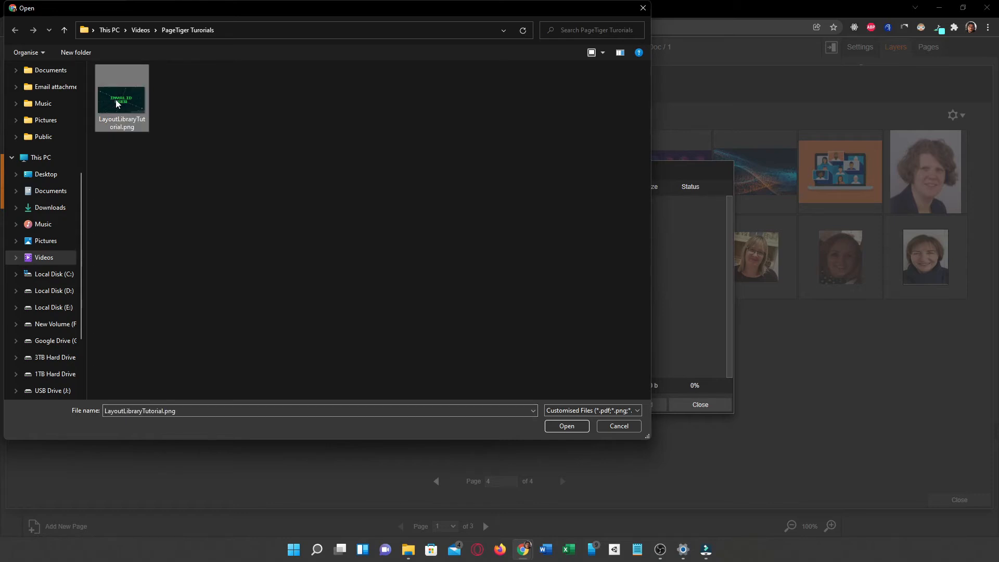
{"action": "left_click", "coordinate": [551, 424]}
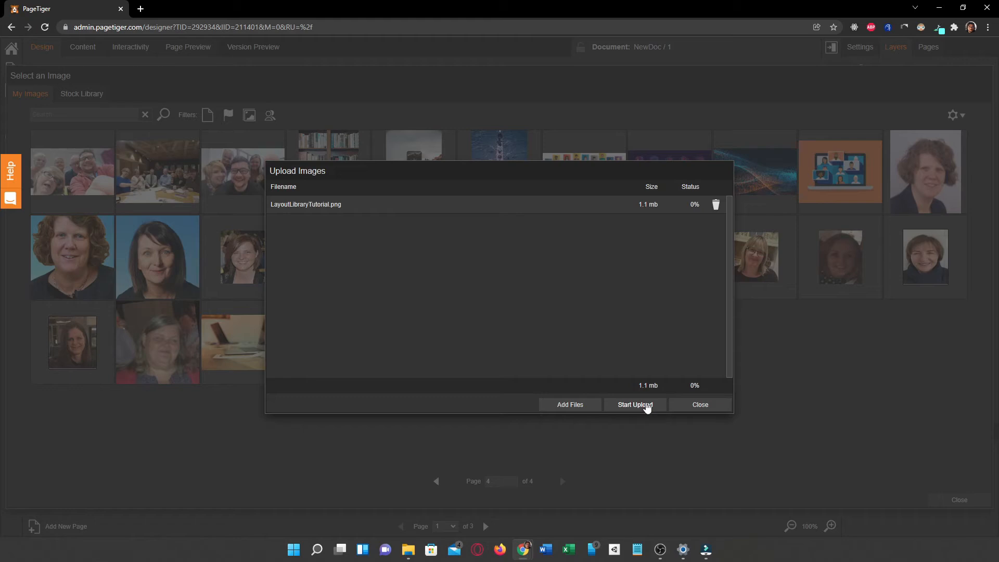
{"action": "left_click", "coordinate": [646, 406]}
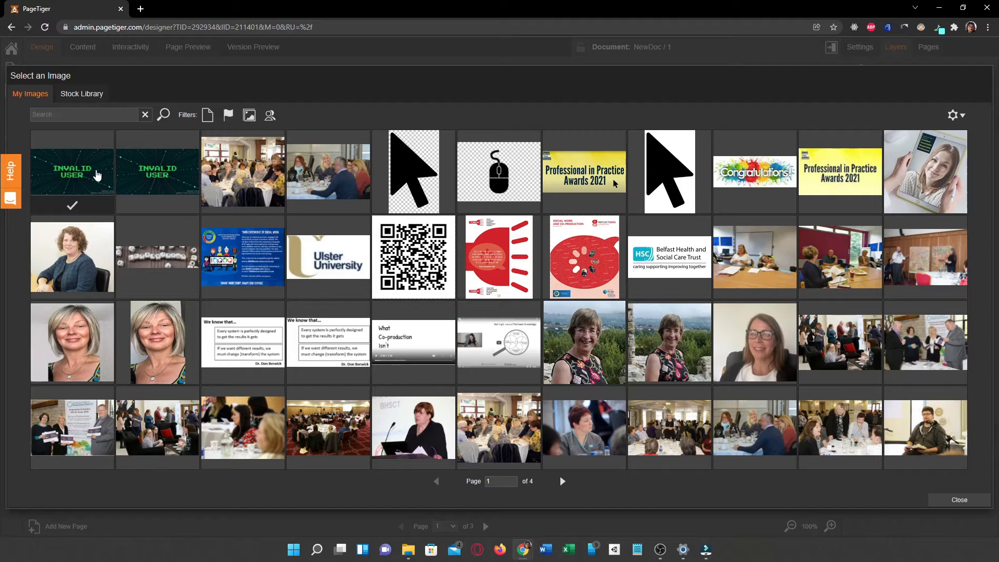
- Place the newly uploaded INVALID USER image in the panel and resize the panel to fit it
{"action": "left_click", "coordinate": [96, 175]}
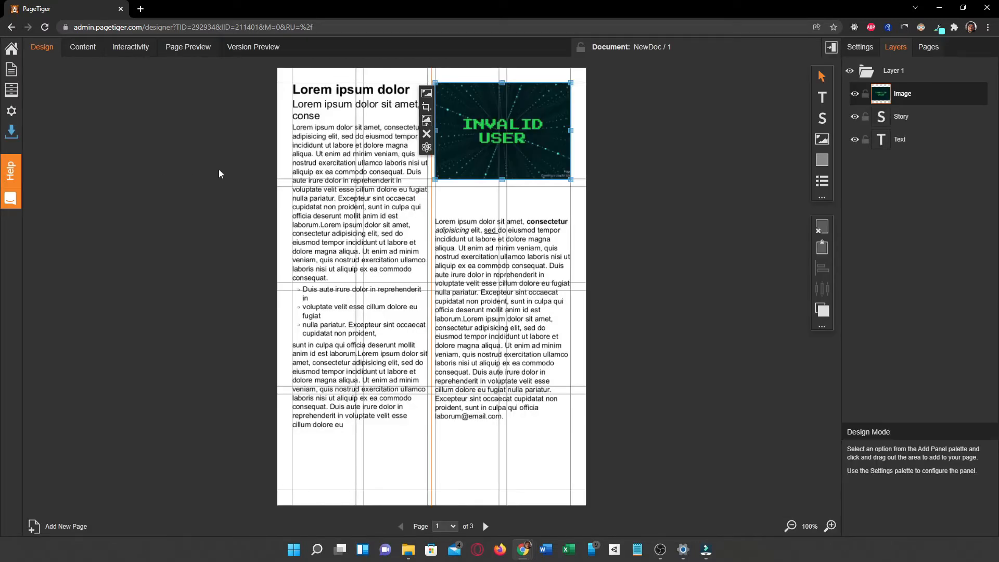
{"action": "left_click", "coordinate": [511, 208]}
{"action": "left_click", "coordinate": [531, 143]}
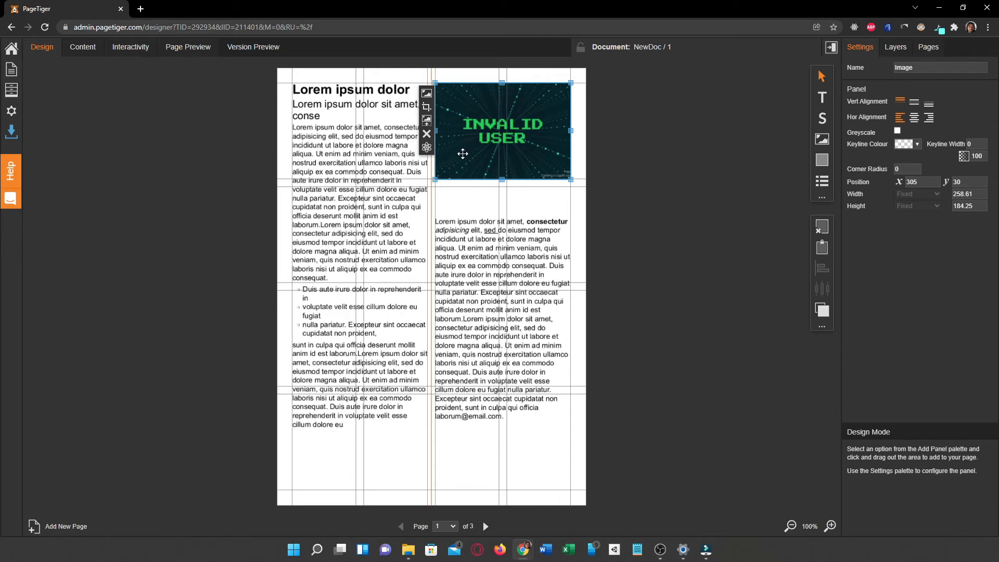
{"action": "left_click", "coordinate": [463, 200]}
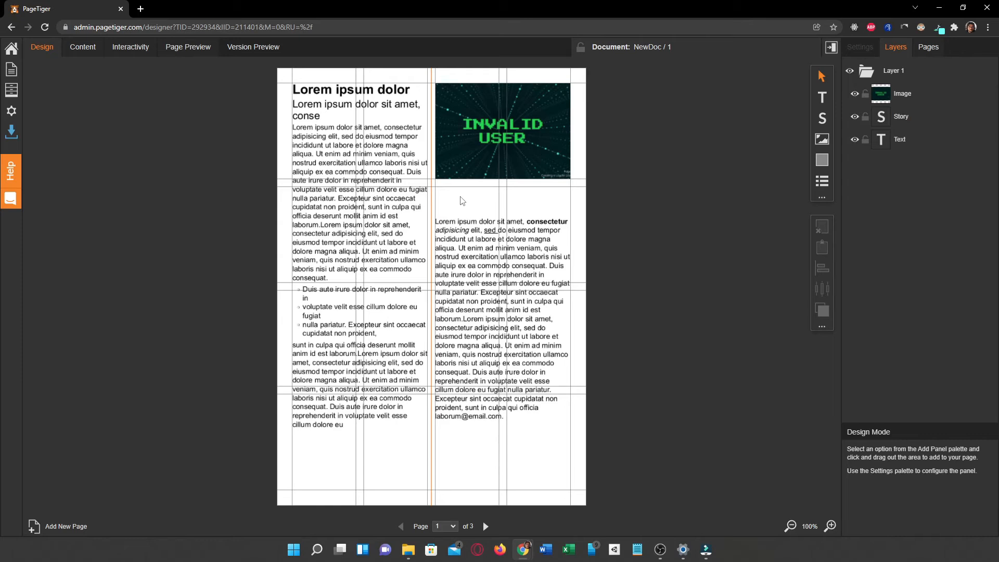
{"action": "left_click", "coordinate": [483, 146]}
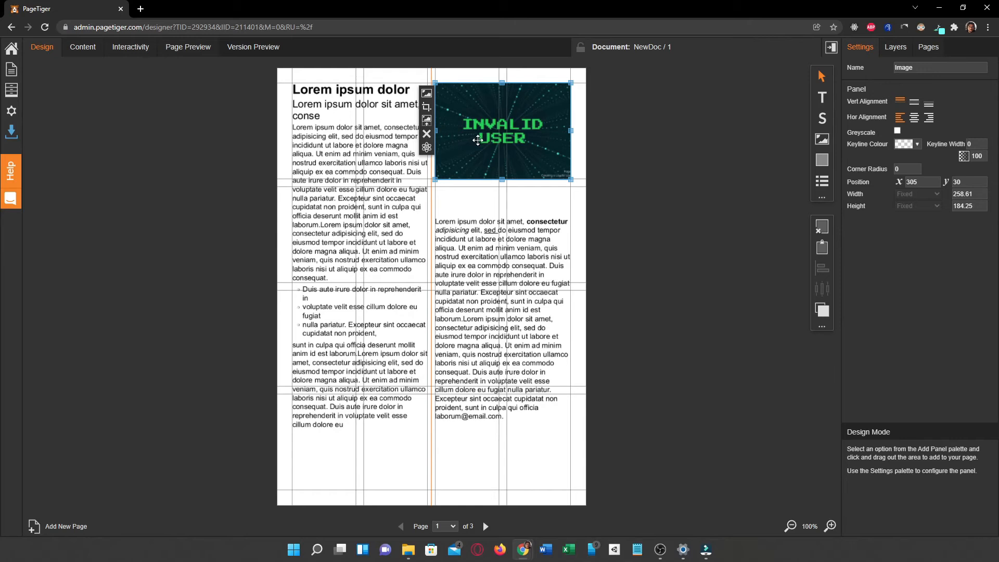
{"action": "left_click", "coordinate": [427, 120]}
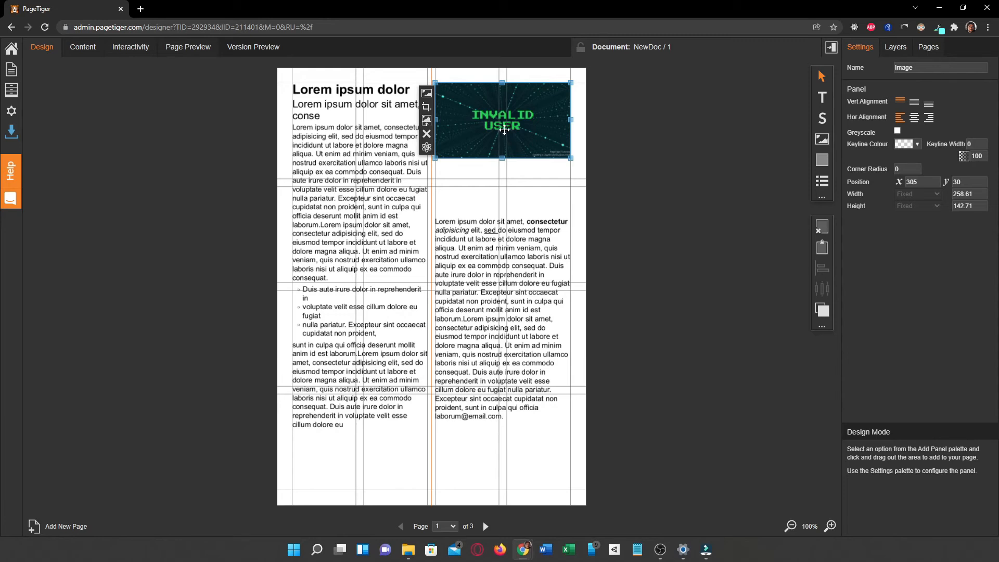
- Replace the panel's image with the close-up group selfie from page 4 of My Images and resize the panel to fit it
{"action": "left_click", "coordinate": [427, 95]}
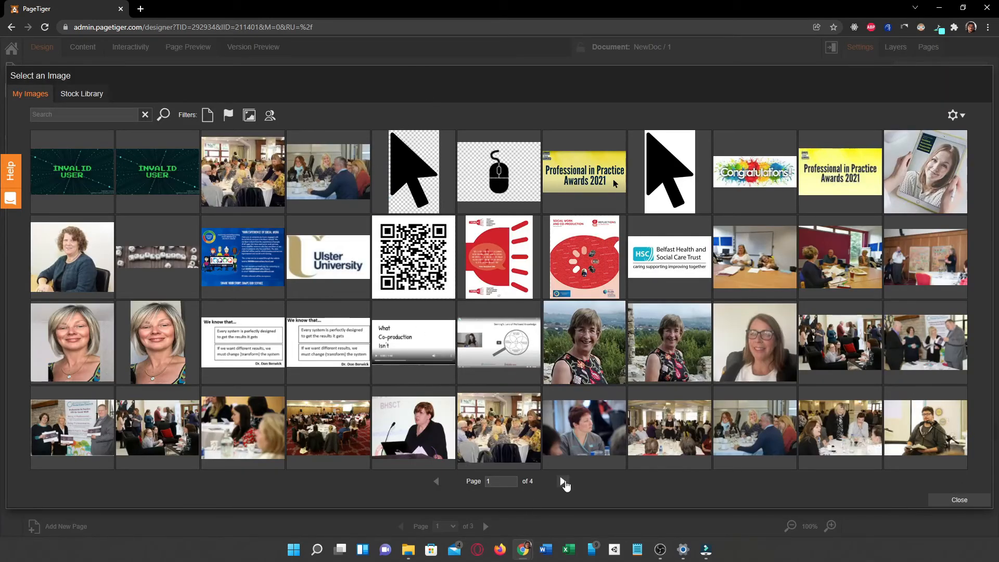
{"action": "left_click", "coordinate": [564, 482]}
{"action": "left_click", "coordinate": [564, 482]}
{"action": "left_click", "coordinate": [564, 482]}
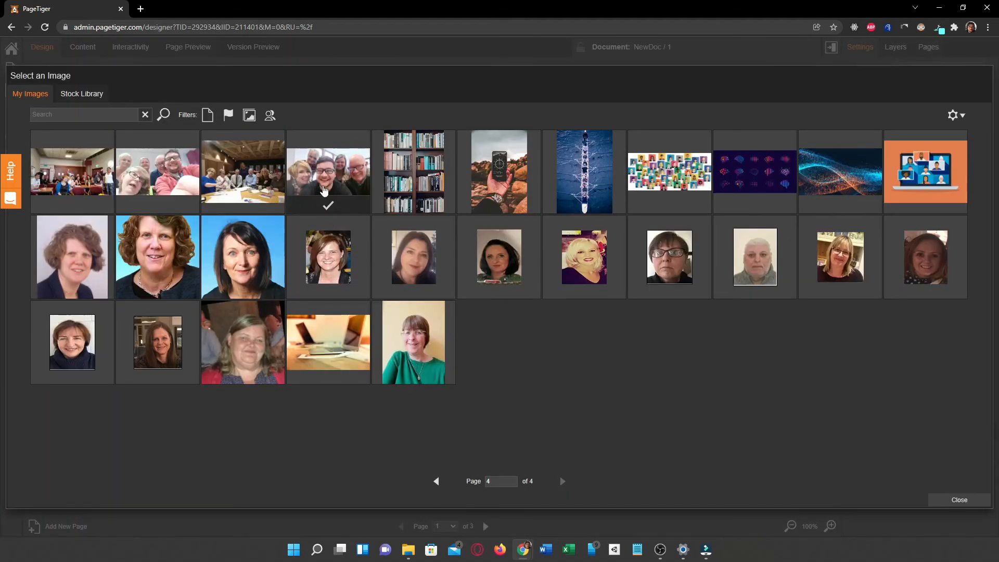
{"action": "left_click", "coordinate": [324, 190]}
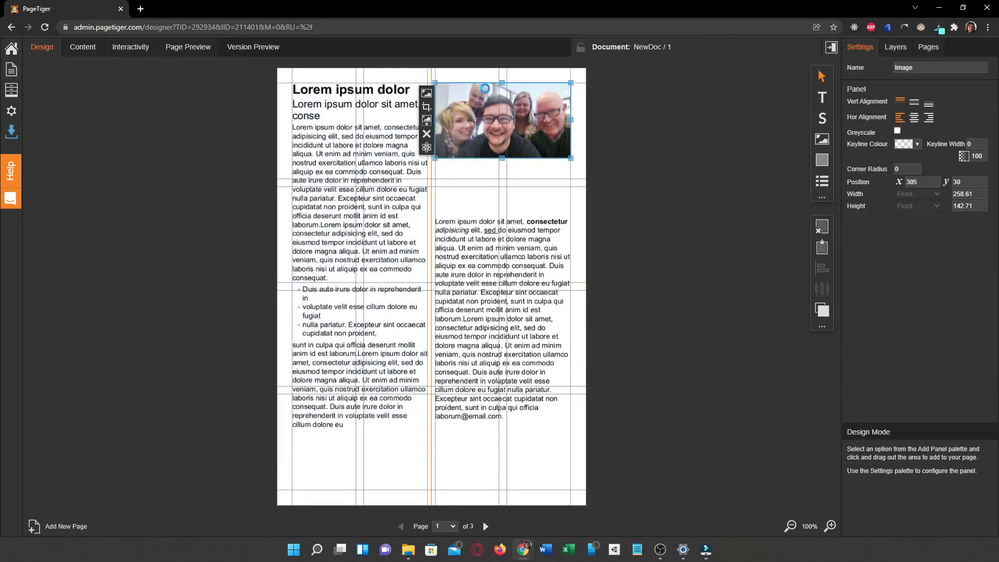
{"action": "left_click", "coordinate": [473, 185]}
{"action": "left_click", "coordinate": [467, 111]}
{"action": "left_click", "coordinate": [428, 121]}
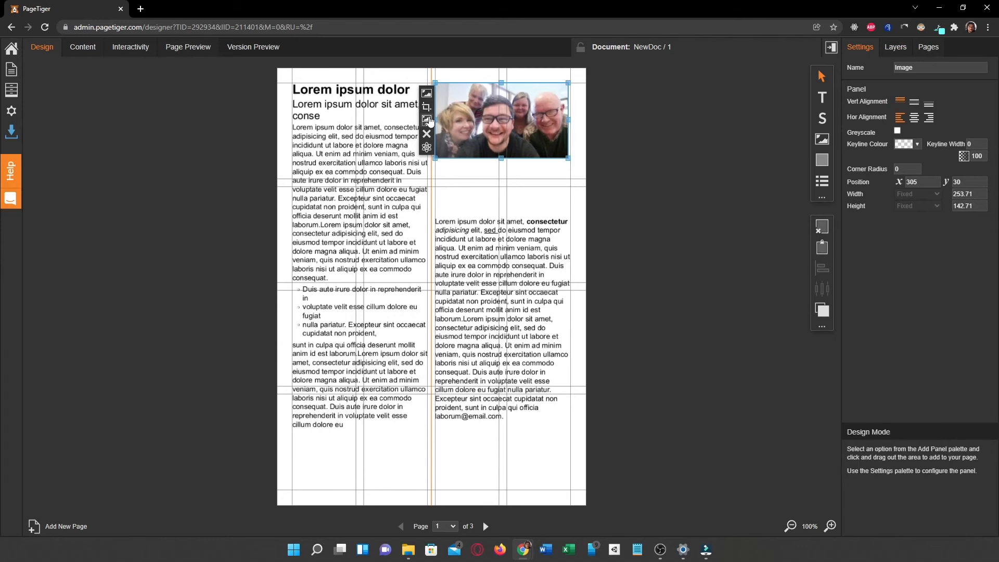
- Enlarge the photo panel across both columns to about 482 wide and resize it to fit the photo
{"action": "left_click_drag", "start_coordinate": [438, 157], "coordinate": [320, 249]}
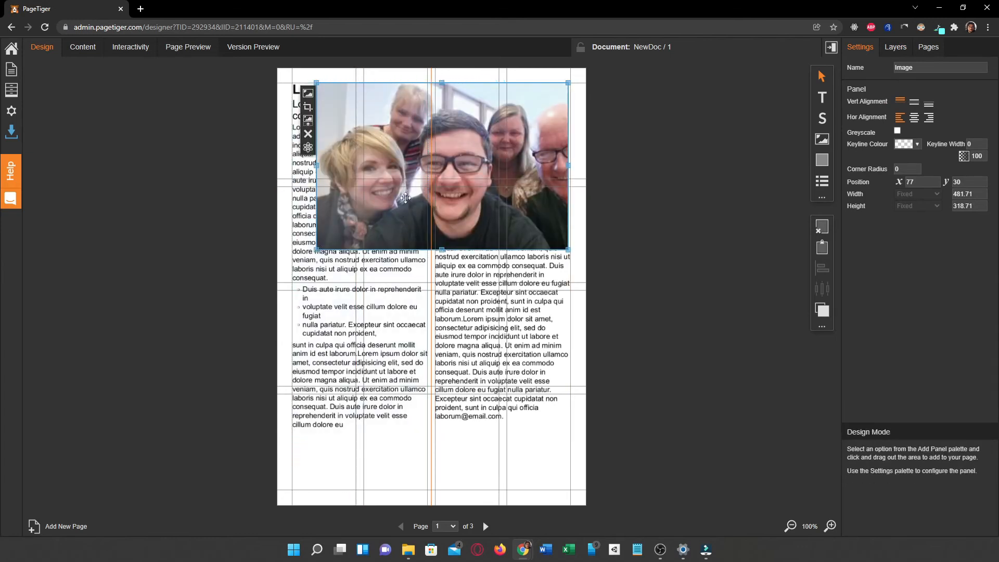
{"action": "left_click", "coordinate": [308, 123]}
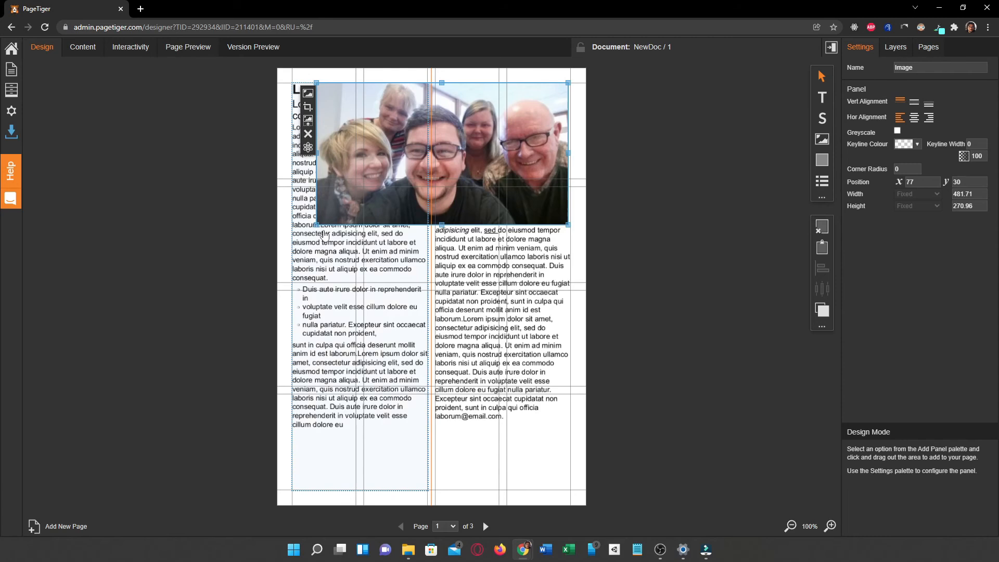
- Shrink the photo panel to the second column's guides, about 259 wide, and resize it to fit the photo
{"action": "left_click_drag", "start_coordinate": [423, 184], "coordinate": [434, 168]}
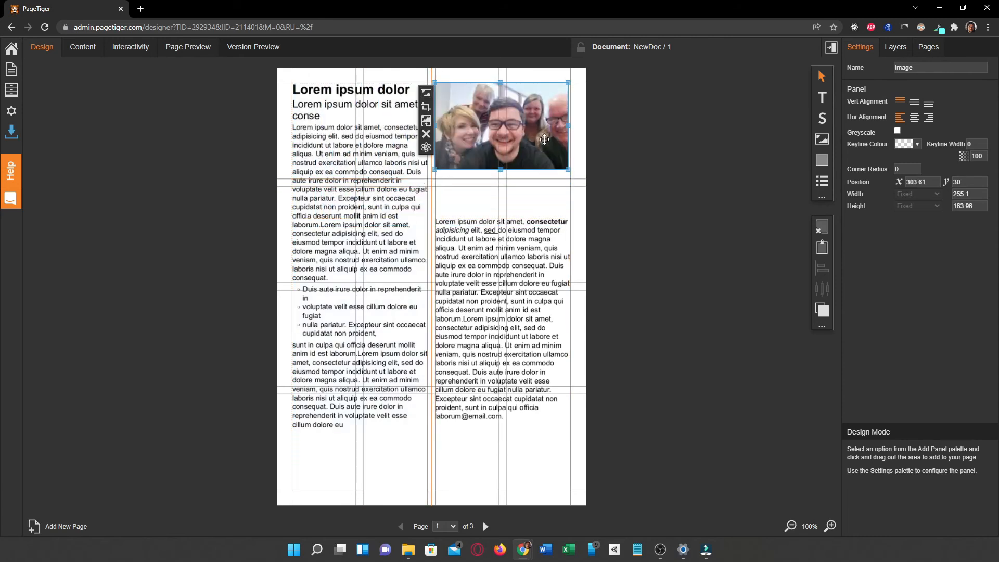
{"action": "left_click_drag", "start_coordinate": [544, 139], "coordinate": [547, 144]}
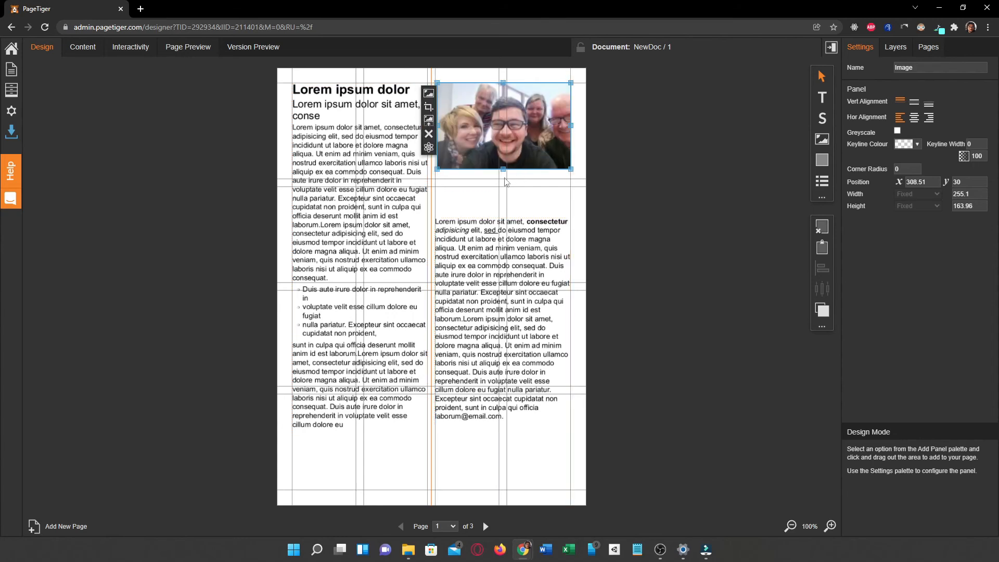
{"action": "left_click", "coordinate": [435, 169]}
{"action": "left_click", "coordinate": [441, 164]}
{"action": "left_click_drag", "start_coordinate": [436, 169], "coordinate": [435, 179]}
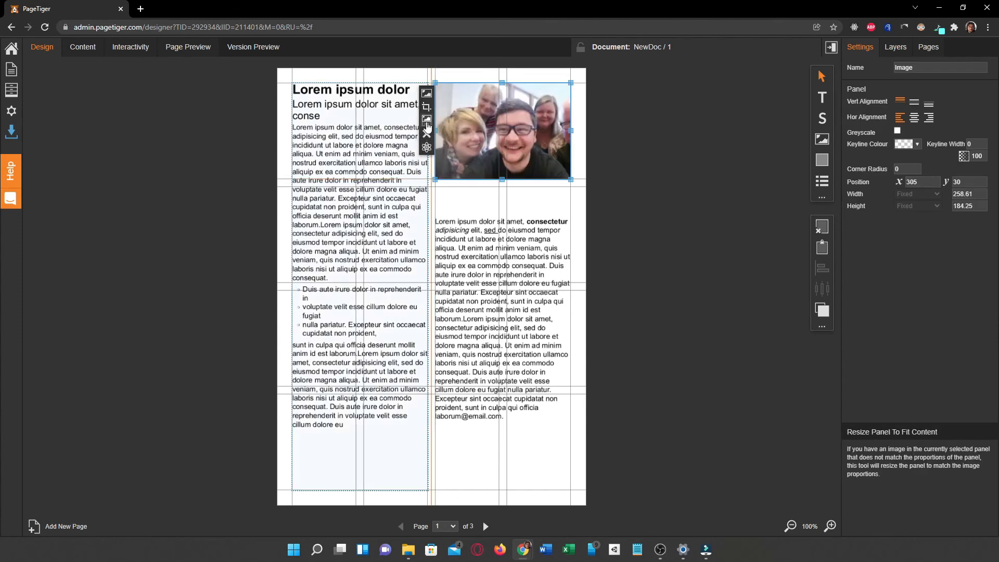
{"action": "left_click", "coordinate": [426, 119]}
{"action": "left_click", "coordinate": [502, 173]}
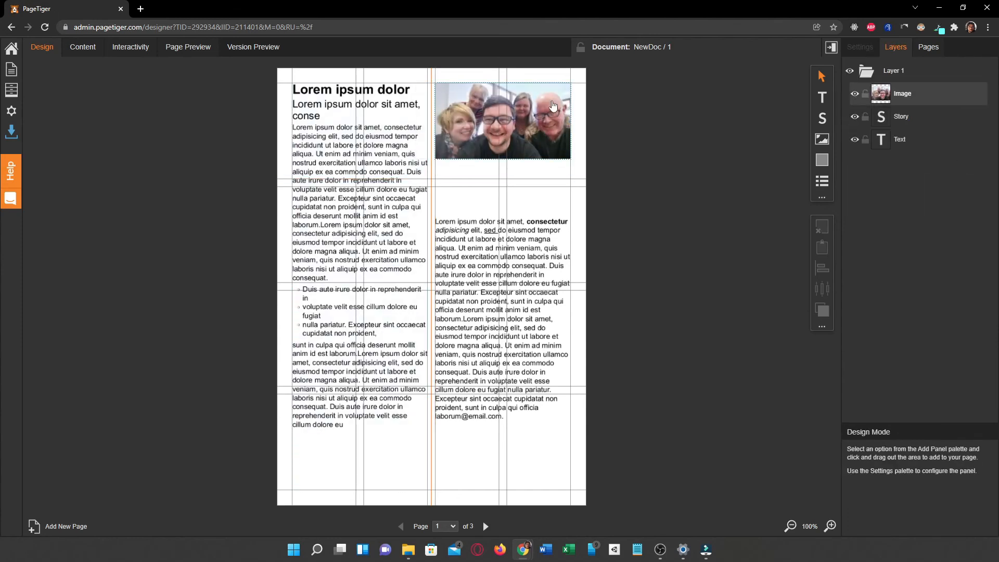
- Move the photo panel down so its lower edge sits on the guide above the second column's text
{"action": "left_click", "coordinate": [520, 124]}
{"action": "left_click_drag", "start_coordinate": [520, 124], "coordinate": [520, 144]}
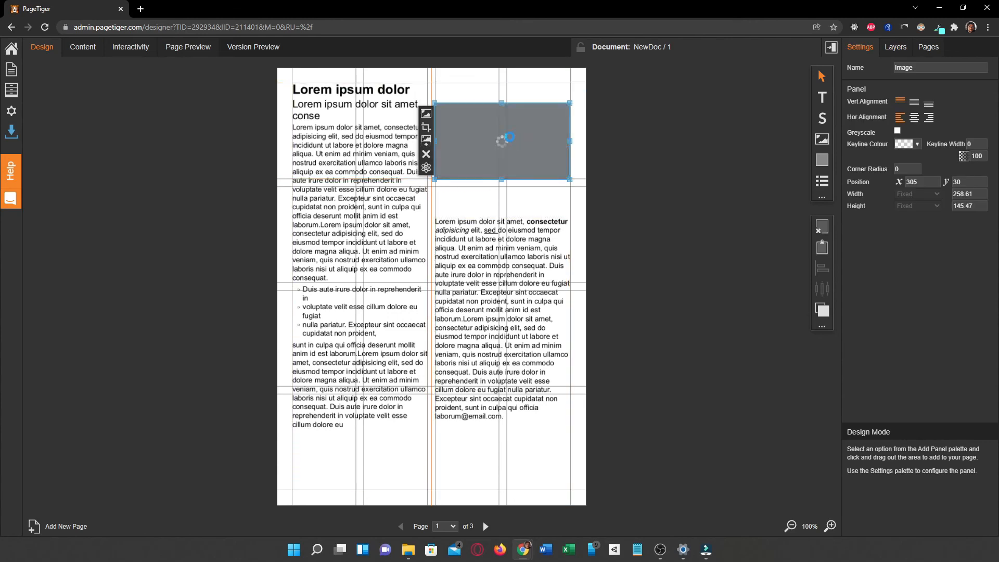
{"action": "left_click", "coordinate": [508, 199]}
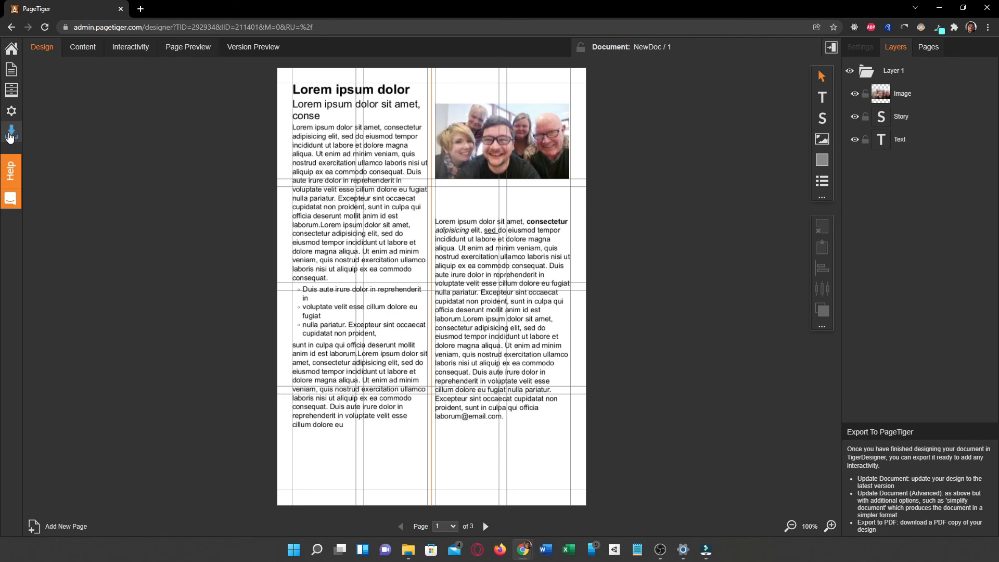
- Export the finished design to PageTiger with Update Document
{"action": "left_click", "coordinate": [10, 134]}
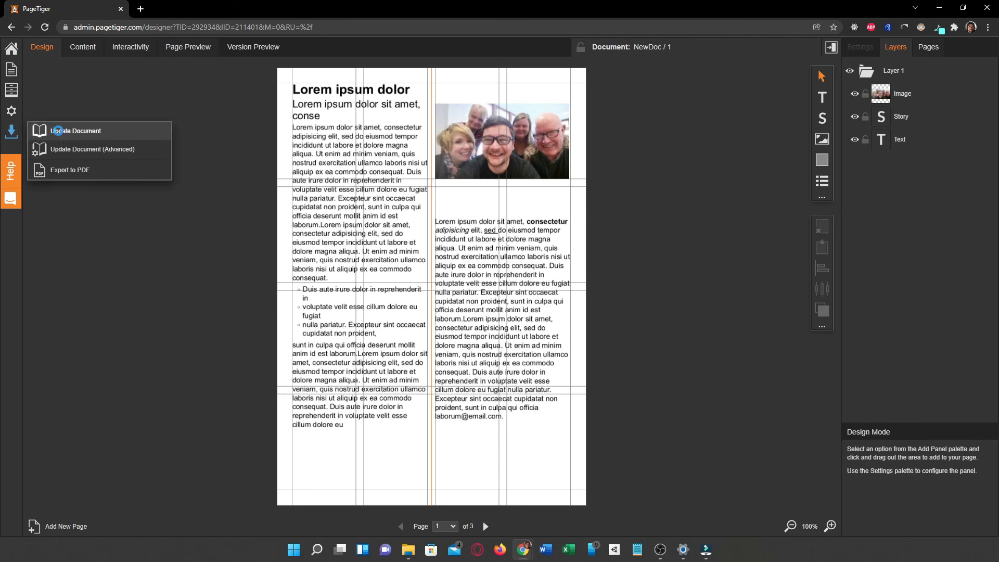
{"action": "left_click", "coordinate": [58, 130]}
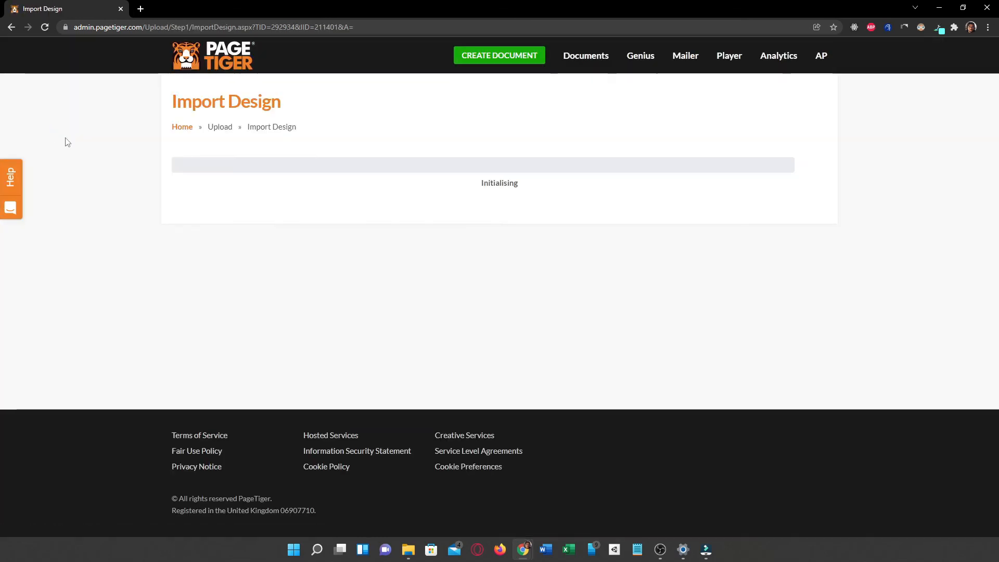